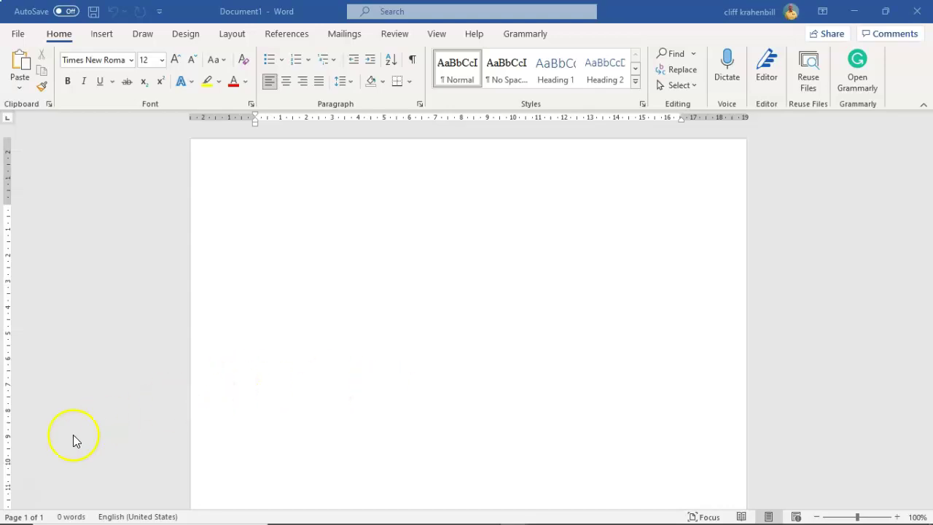
# Start the Step-by-Step Mail Merge Wizard in the blank document
pyautogui.hotkey('alt', 'm')
pyautogui.click(61, 245)
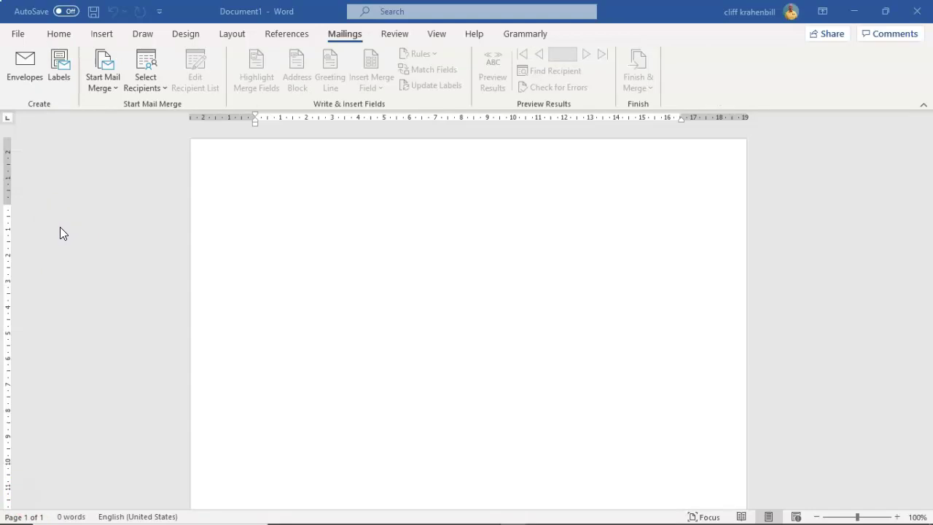
pyautogui.click(345, 37)
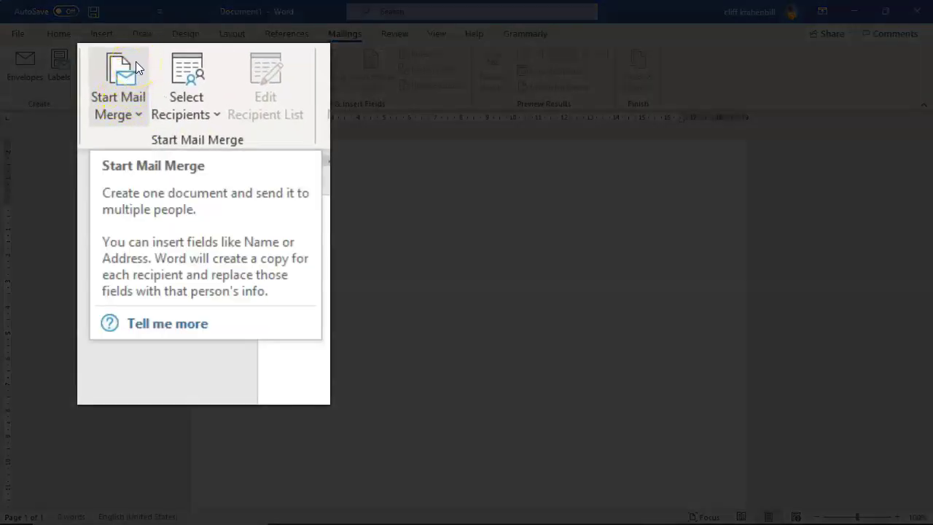
pyautogui.click(138, 115)
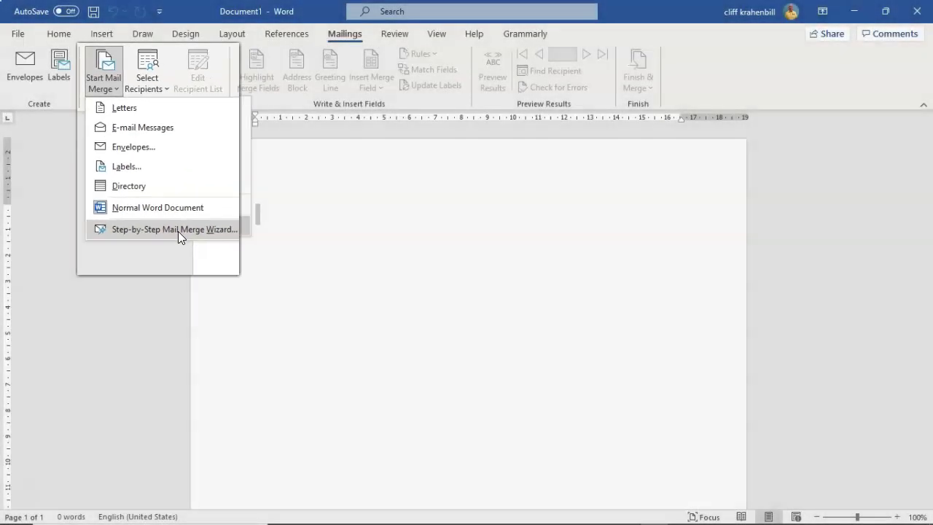
pyautogui.click(235, 337)
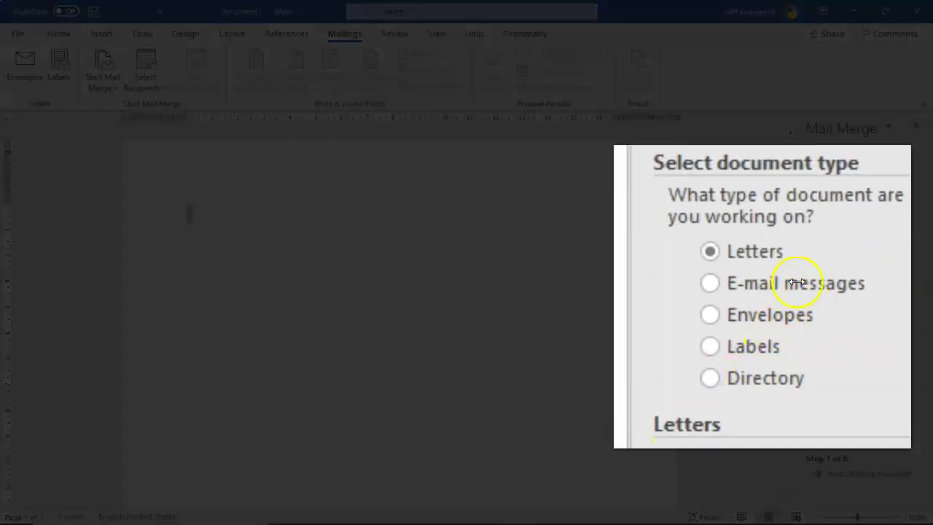
# Choose Directory as the mail merge document type and keep the current document as the starting document
pyautogui.click(712, 378)
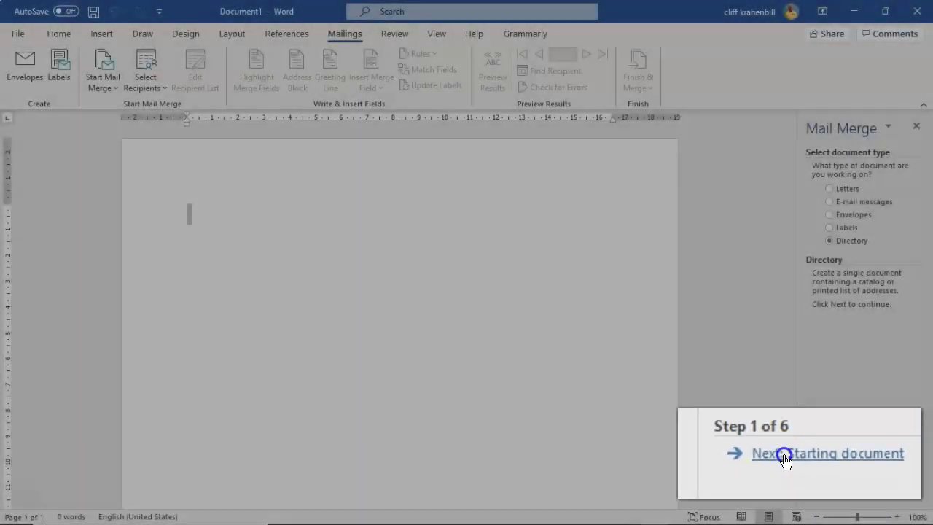
pyautogui.click(846, 474)
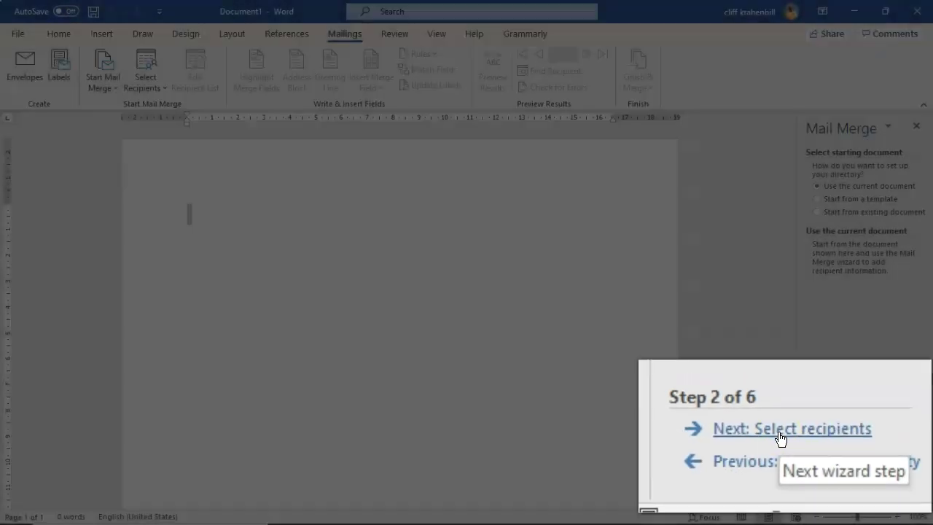
pyautogui.click(860, 476)
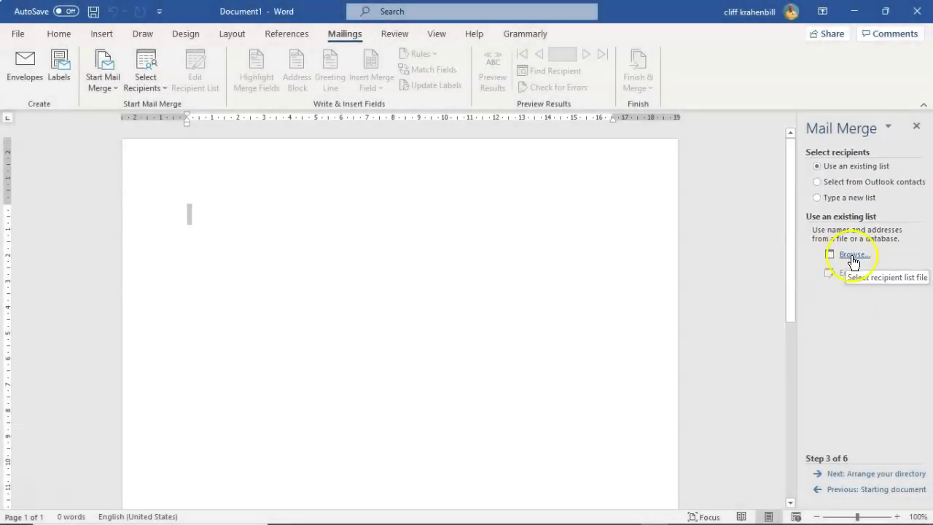
# Load the recipients from Sheet1$ of Word2010_MailMerge_Recipients.xlsx, keeping all listed recipients and the first row as column headers
pyautogui.click(835, 281)
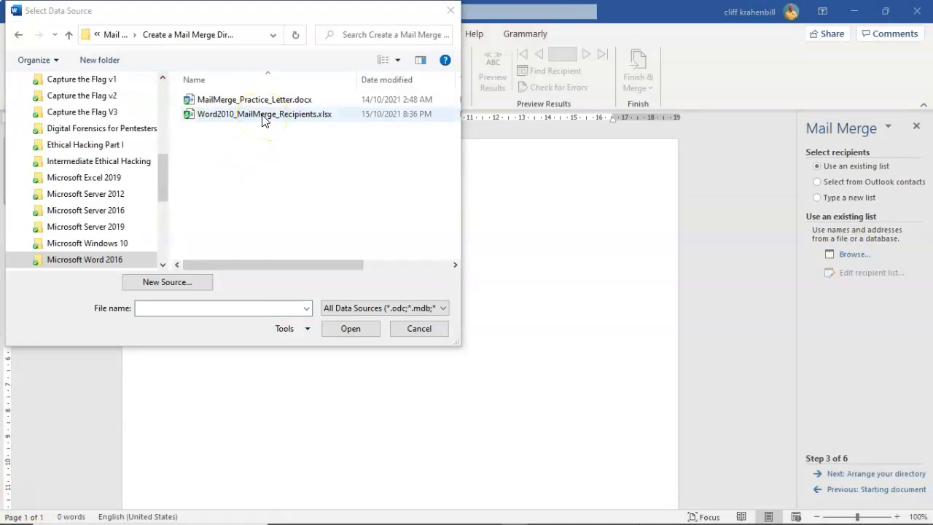
pyautogui.doubleClick(264, 114)
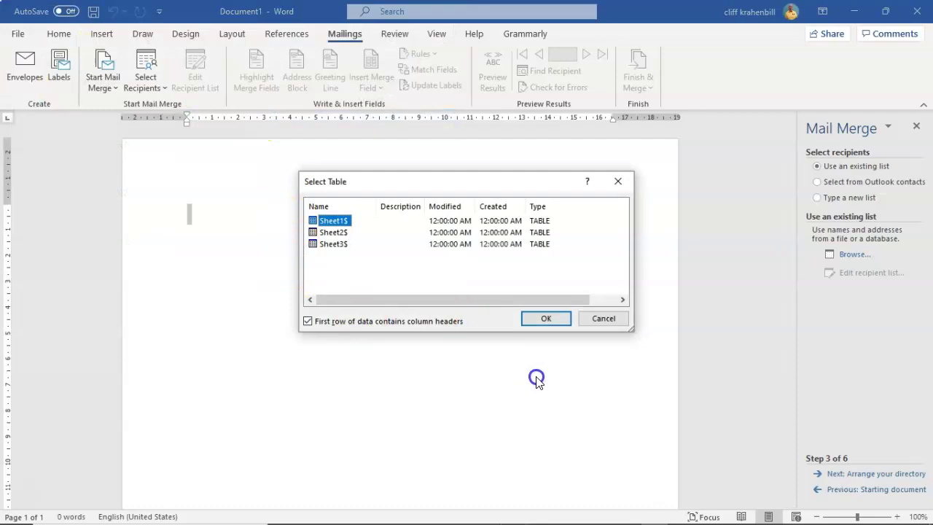
pyautogui.click(543, 319)
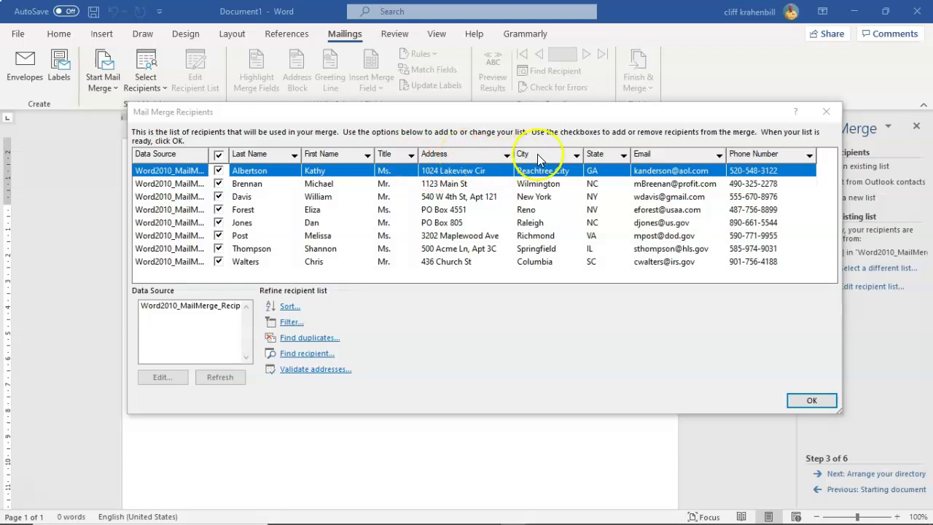
pyautogui.click(812, 403)
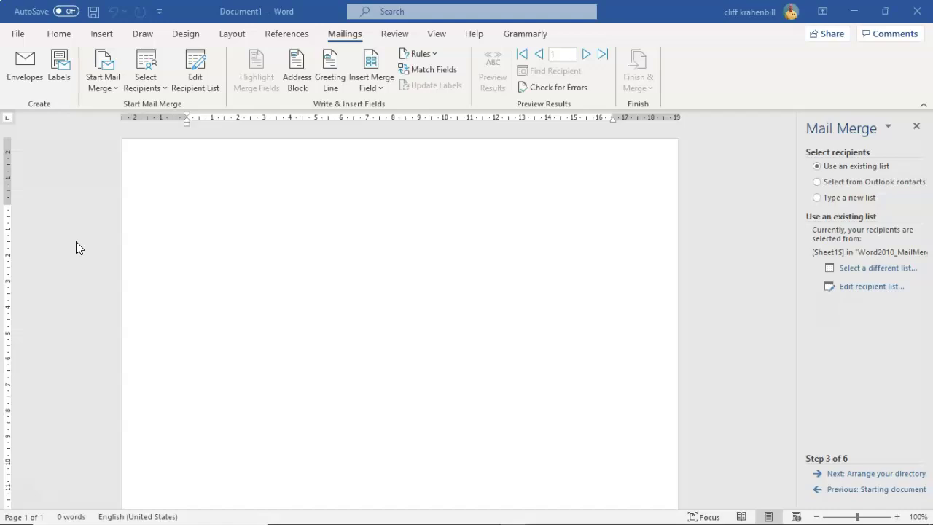
# Insert a table with four columns and one row at the start of the document
pyautogui.click(101, 37)
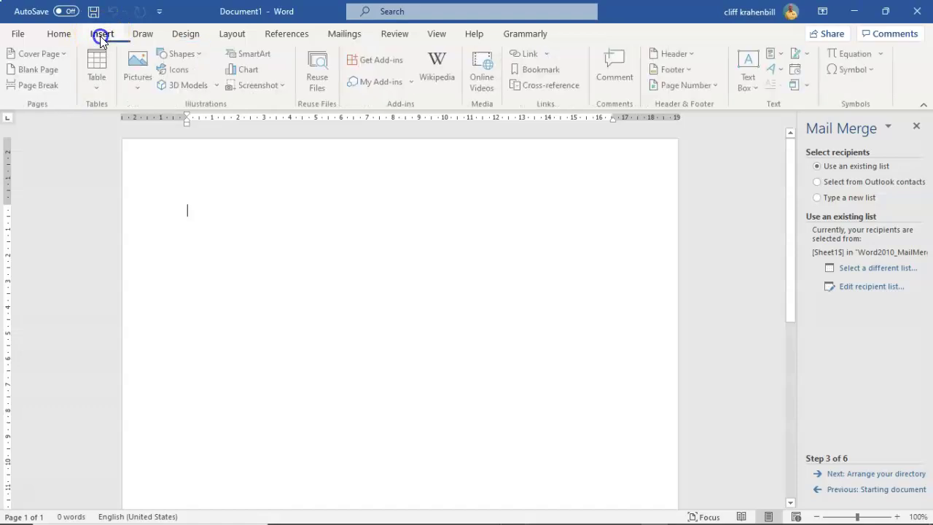
pyautogui.click(99, 69)
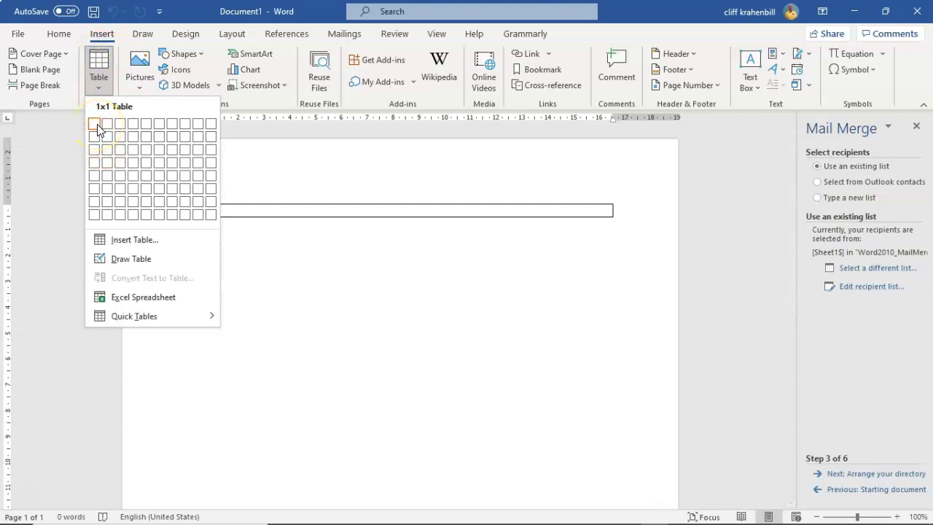
pyautogui.click(138, 129)
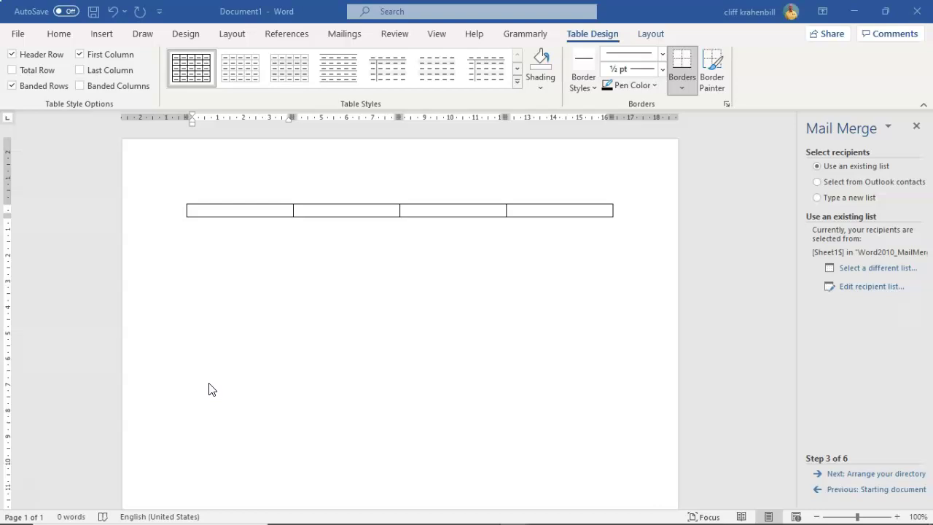
pyautogui.click(22, 498)
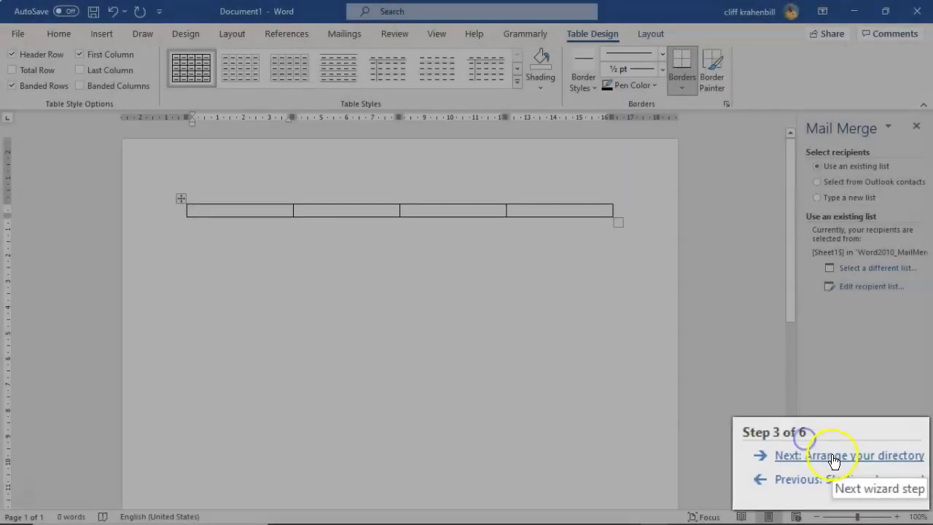
# Advance the wizard to arranging the directory and insert the Title merge field in the first table cell
pyautogui.click(867, 472)
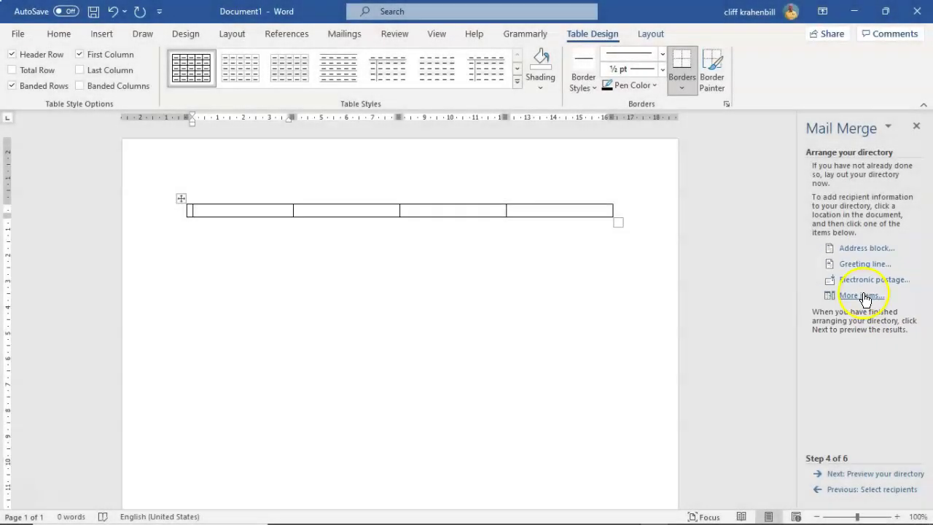
pyautogui.click(863, 296)
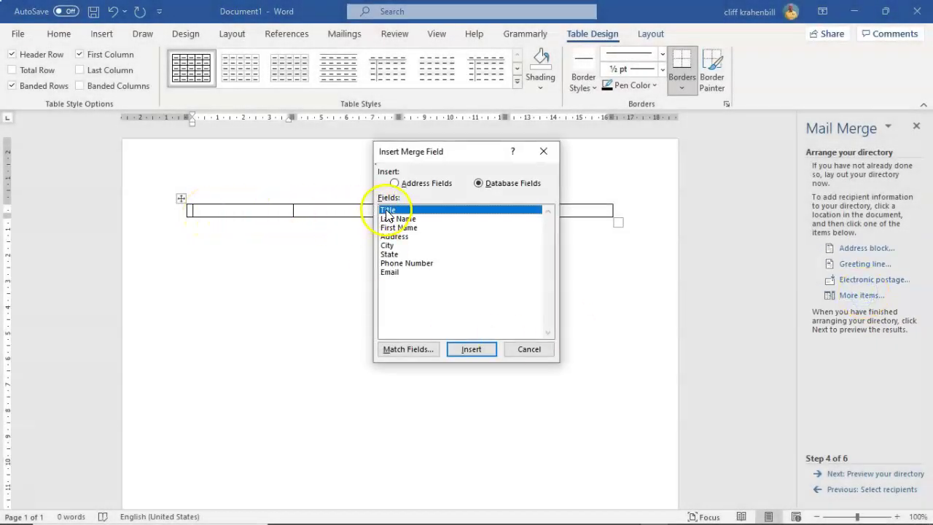
pyautogui.click(465, 350)
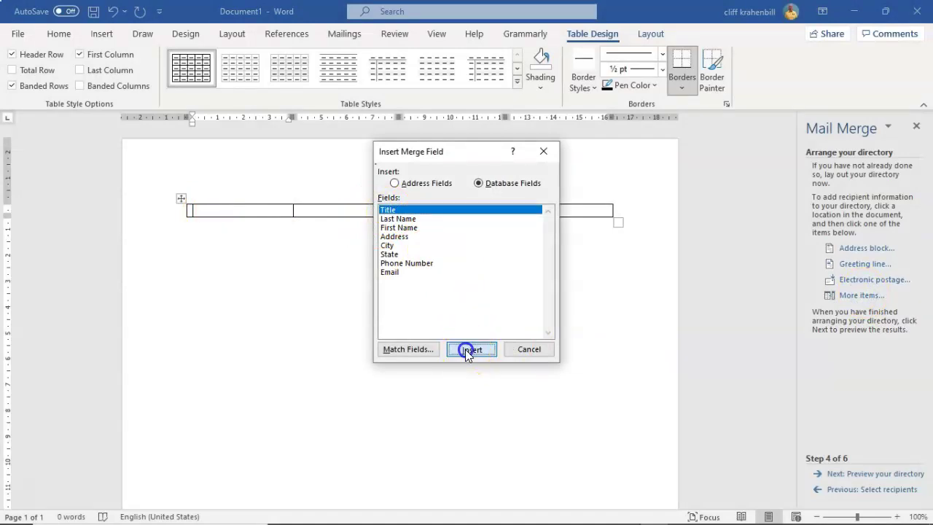
pyautogui.click(528, 350)
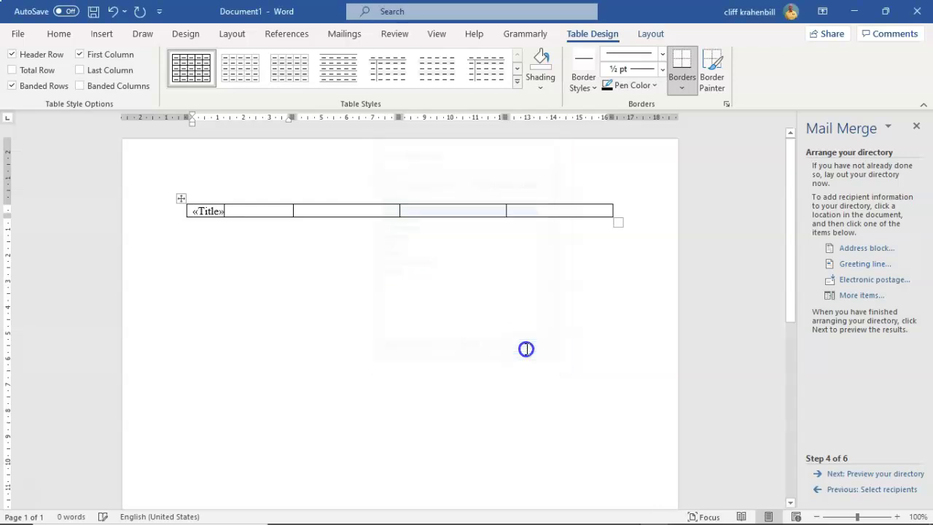
# Insert the Last Name merge field in the second table cell
pyautogui.click(309, 211)
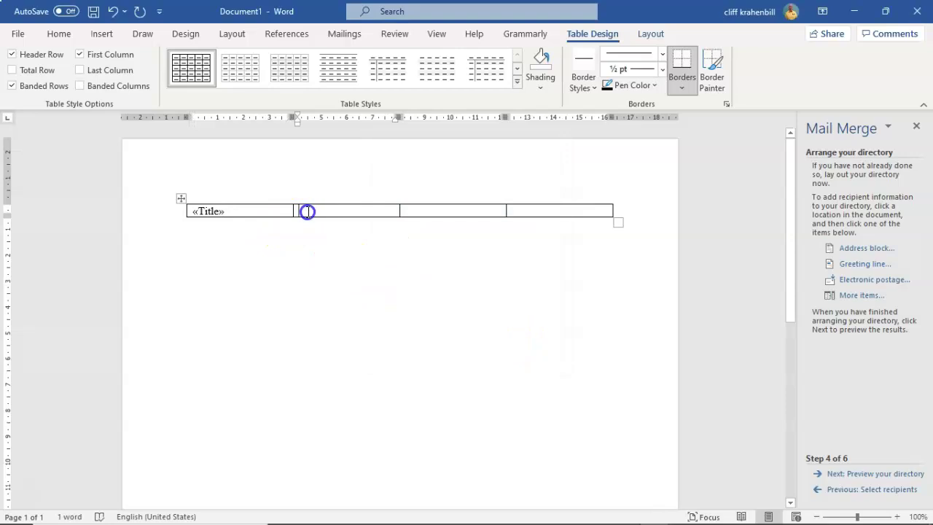
pyautogui.click(859, 296)
pyautogui.click(406, 220)
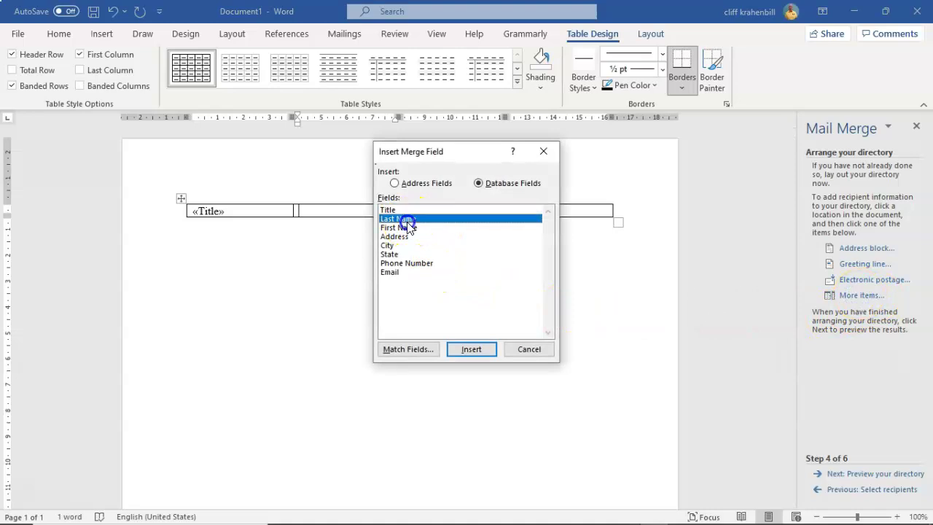
pyautogui.click(471, 350)
pyautogui.click(530, 349)
# Insert the First Name merge field in the third table cell
pyautogui.click(418, 218)
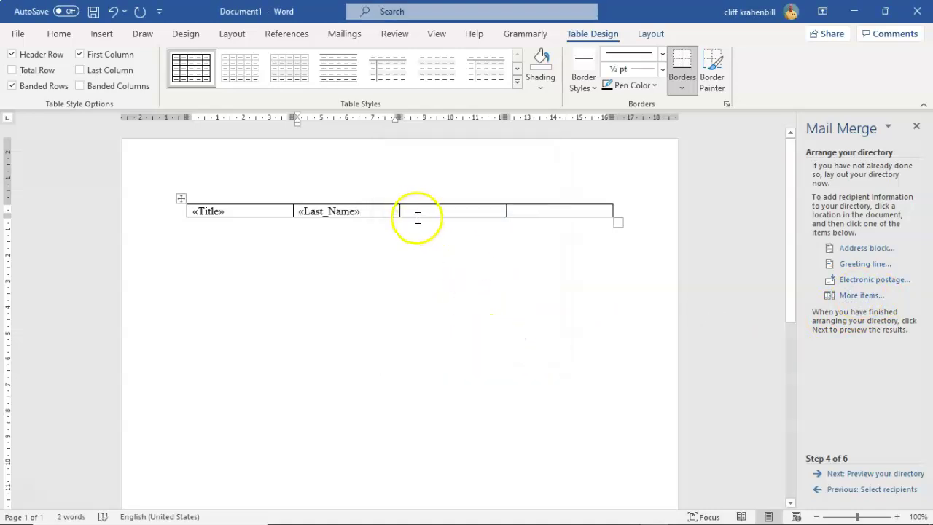
pyautogui.click(860, 295)
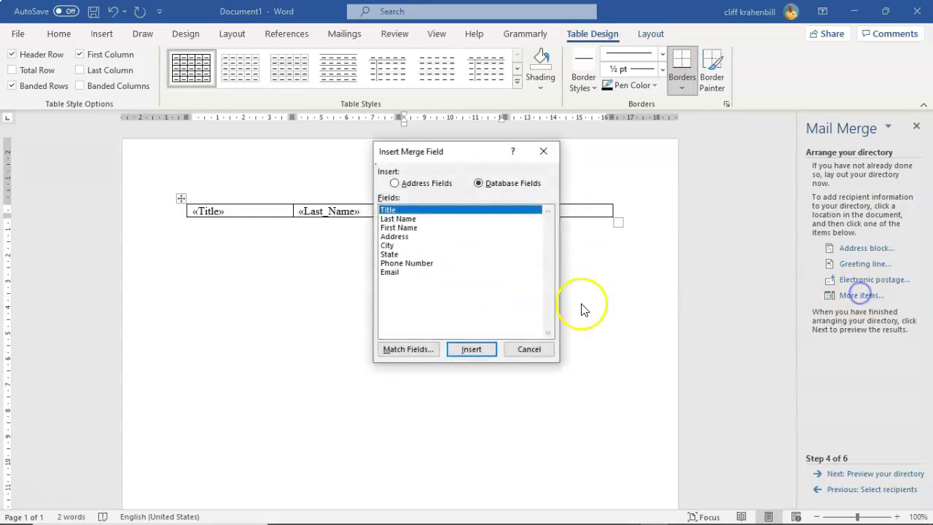
pyautogui.click(407, 227)
pyautogui.click(473, 349)
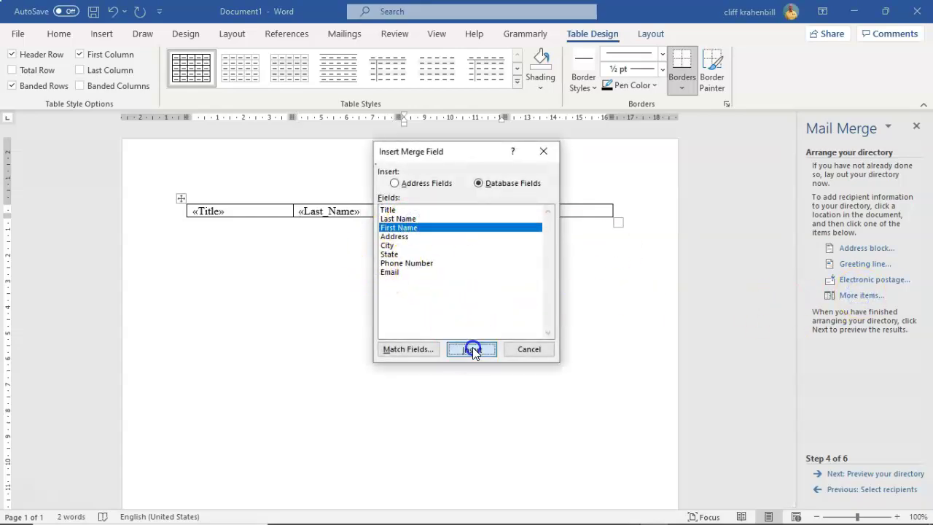
pyautogui.click(530, 349)
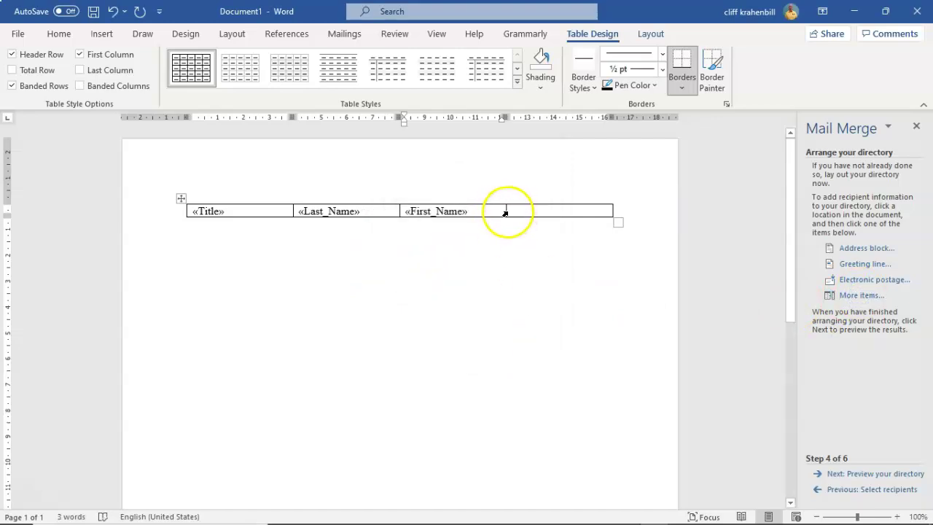
# Narrow the Title, Last Name and First Name columns to fit their fields, leaving the extra width to the fourth column
pyautogui.moveTo(506, 212); pyautogui.dragTo(471, 212)
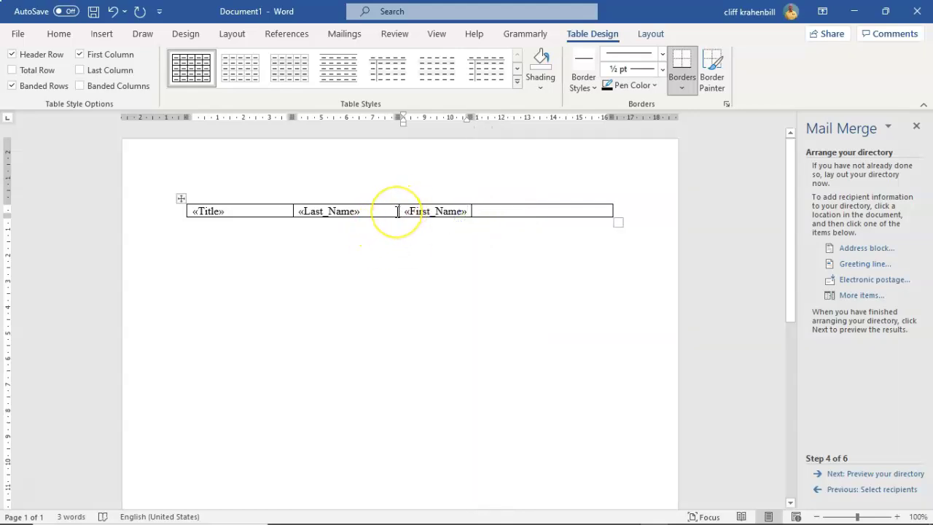
pyautogui.moveTo(396, 212); pyautogui.dragTo(370, 211)
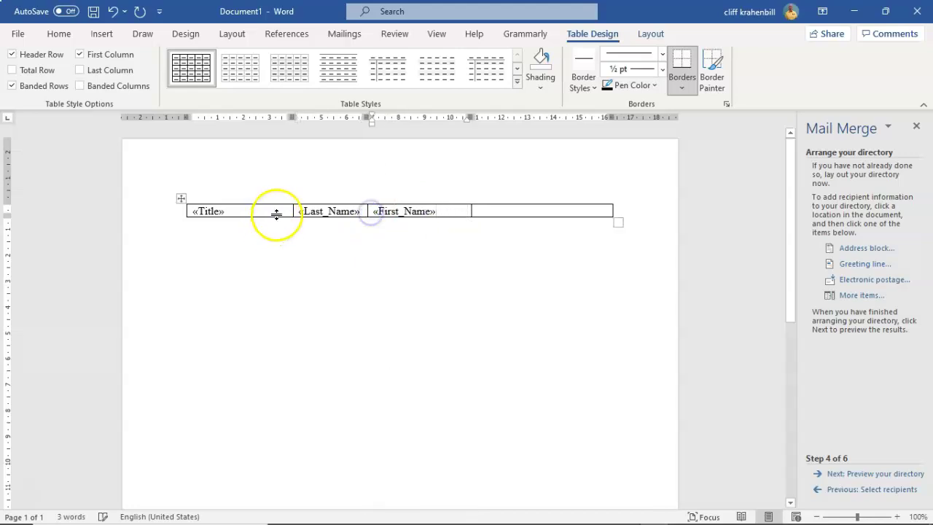
pyautogui.moveTo(294, 212); pyautogui.dragTo(259, 210)
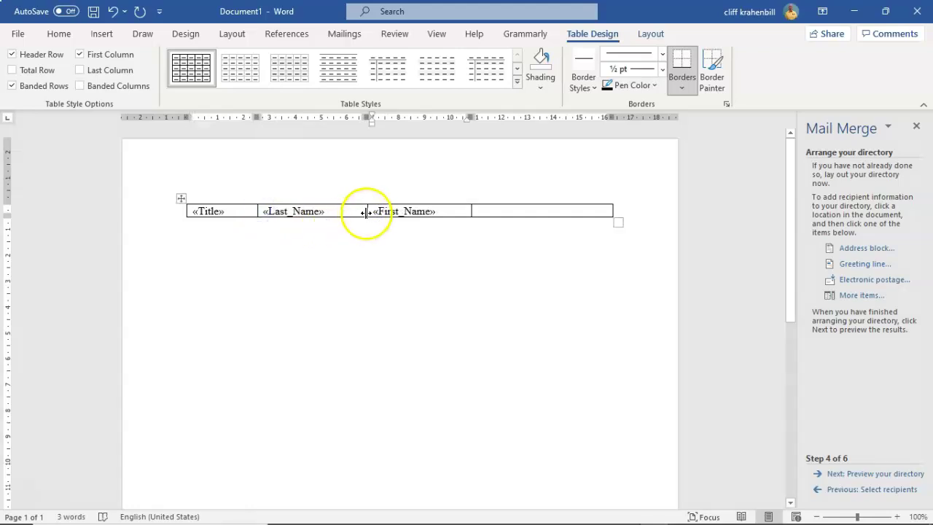
pyautogui.moveTo(367, 211); pyautogui.dragTo(342, 212)
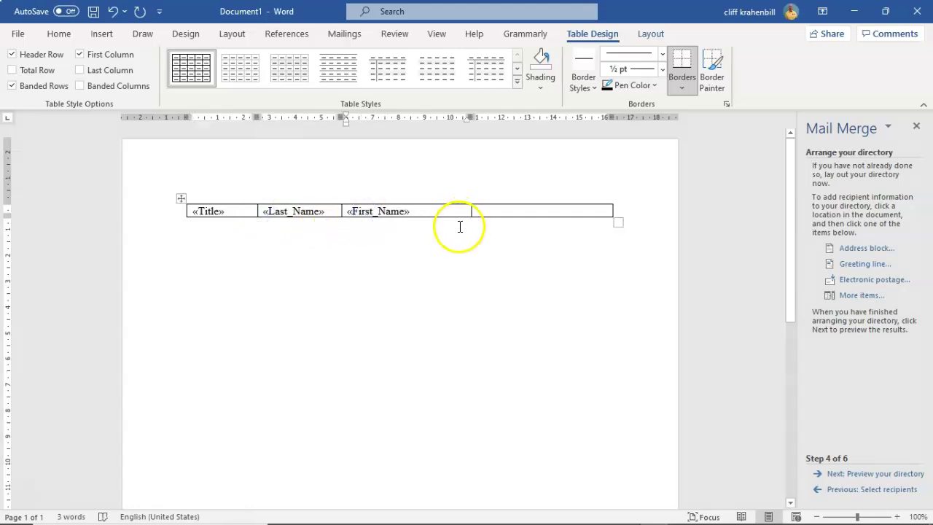
pyautogui.moveTo(414, 210); pyautogui.dragTo(434, 214)
pyautogui.click(431, 282)
# Insert the Address merge field in the empty fourth table cell
pyautogui.click(446, 211)
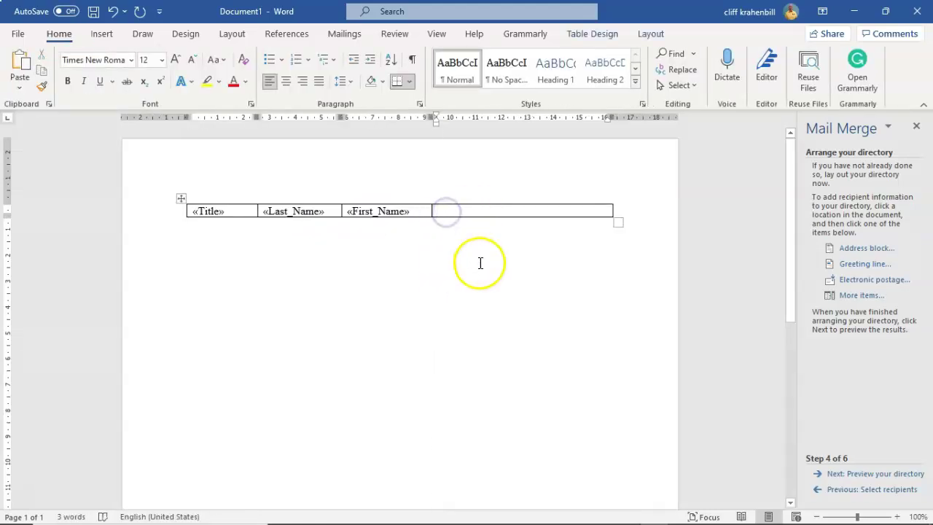
pyautogui.click(850, 296)
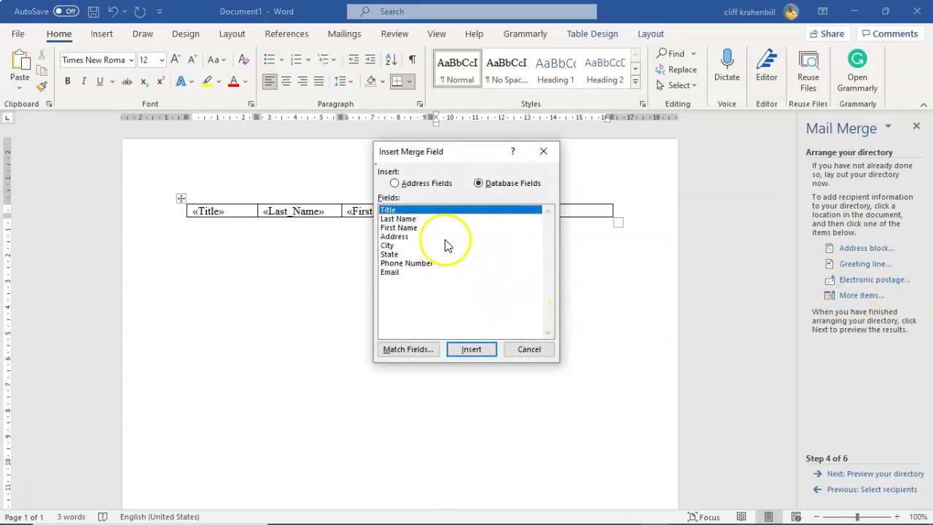
pyautogui.click(399, 236)
pyautogui.click(473, 351)
pyautogui.click(529, 350)
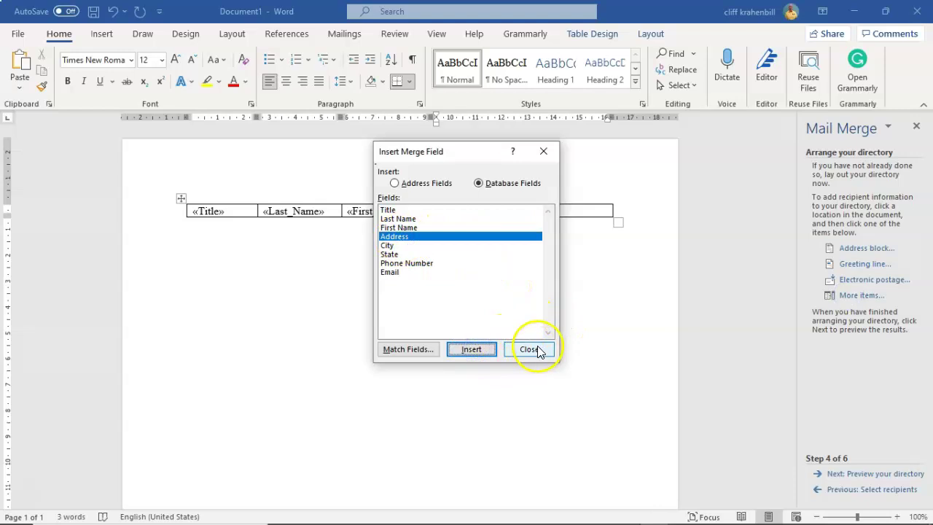
# Add the City merge field after the Address field in the fourth cell, with space between them
pyautogui.click(854, 297)
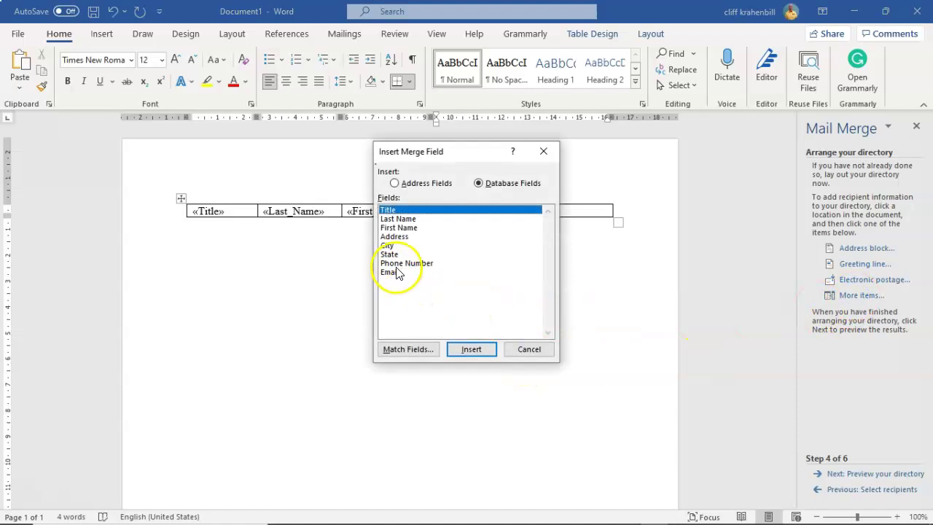
pyautogui.click(387, 246)
pyautogui.click(471, 350)
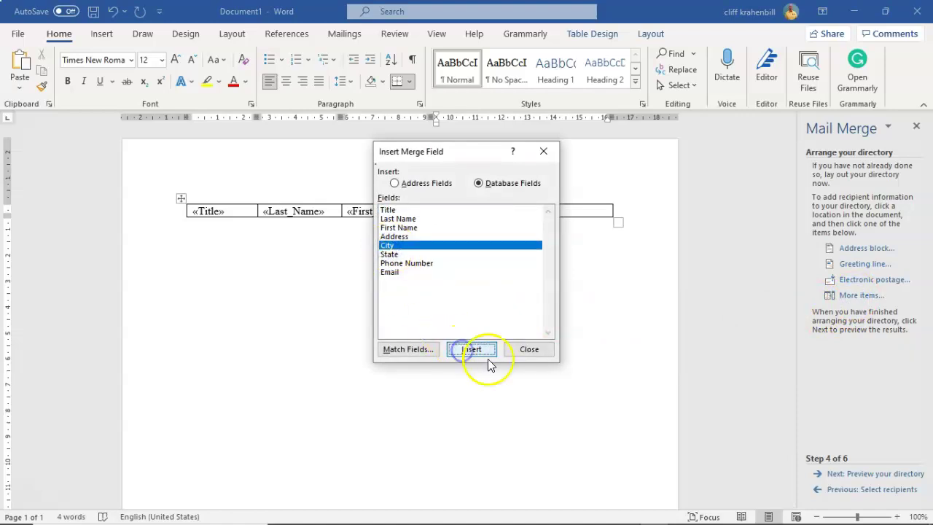
pyautogui.click(530, 349)
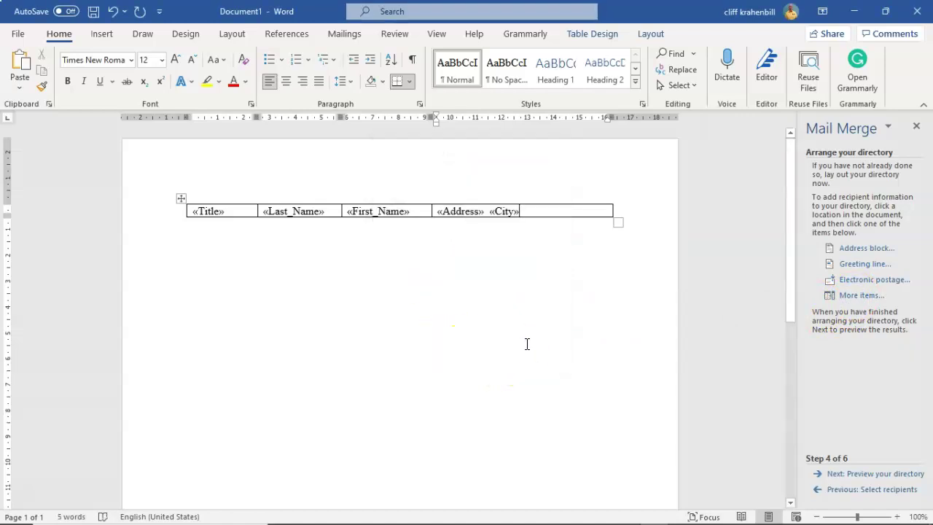
# Add the State merge field after the City field in the fourth table cell
pyautogui.click(860, 296)
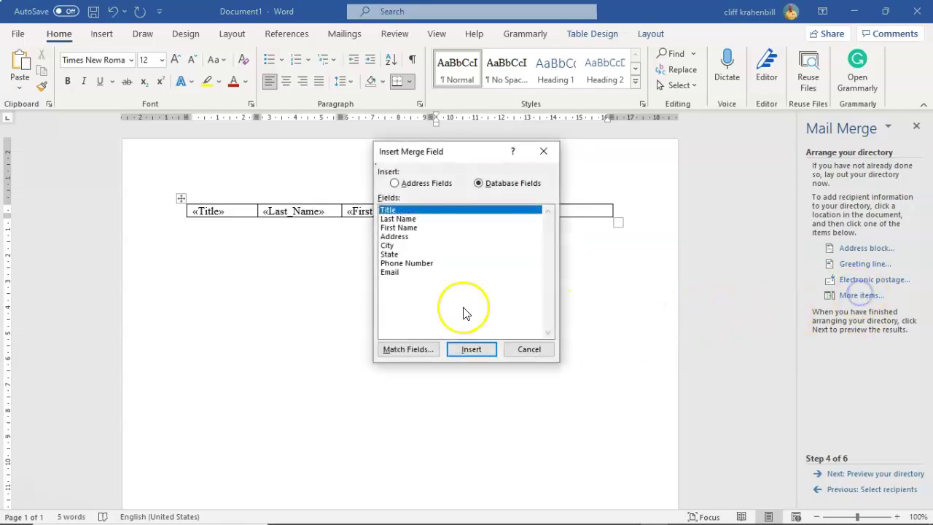
pyautogui.click(390, 254)
pyautogui.click(470, 350)
pyautogui.click(525, 351)
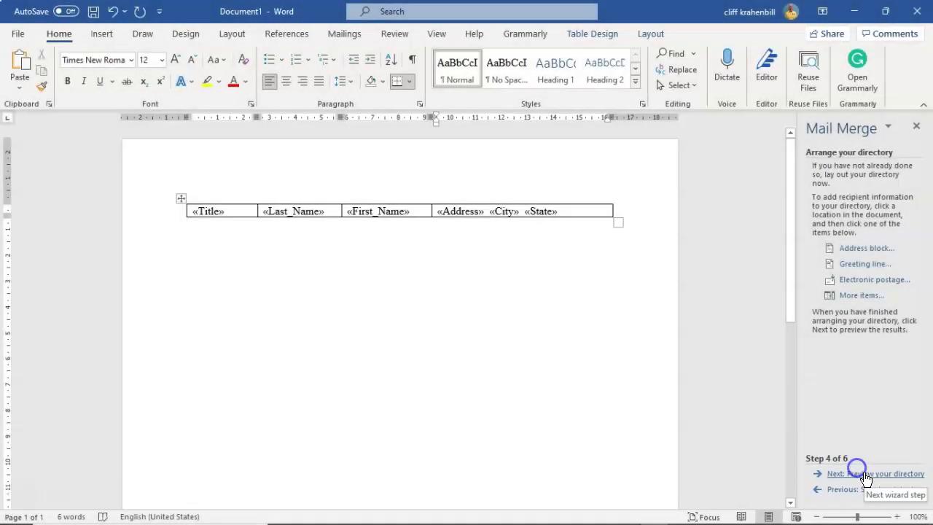
# Preview the directory and narrow all four table columns to fit the recipient's data
pyautogui.click(865, 474)
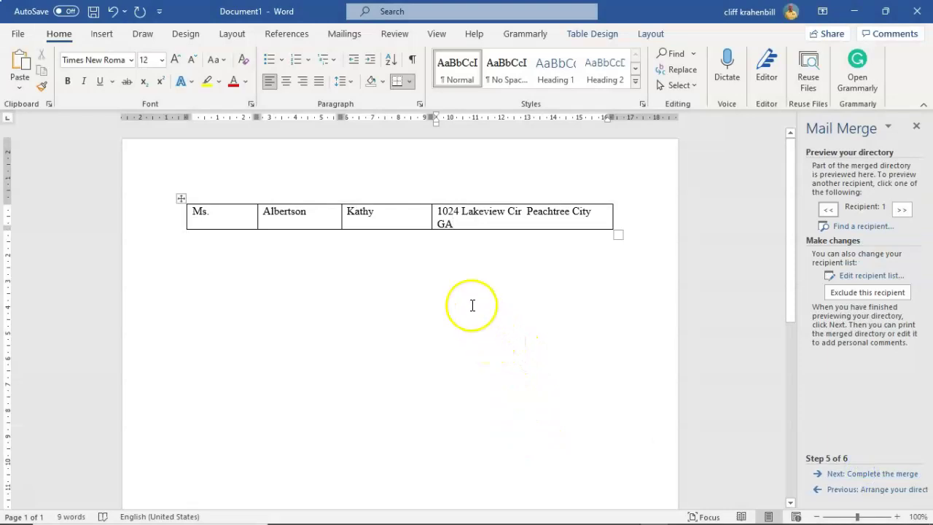
pyautogui.moveTo(428, 215); pyautogui.dragTo(323, 213)
pyautogui.moveTo(256, 210); pyautogui.dragTo(217, 211)
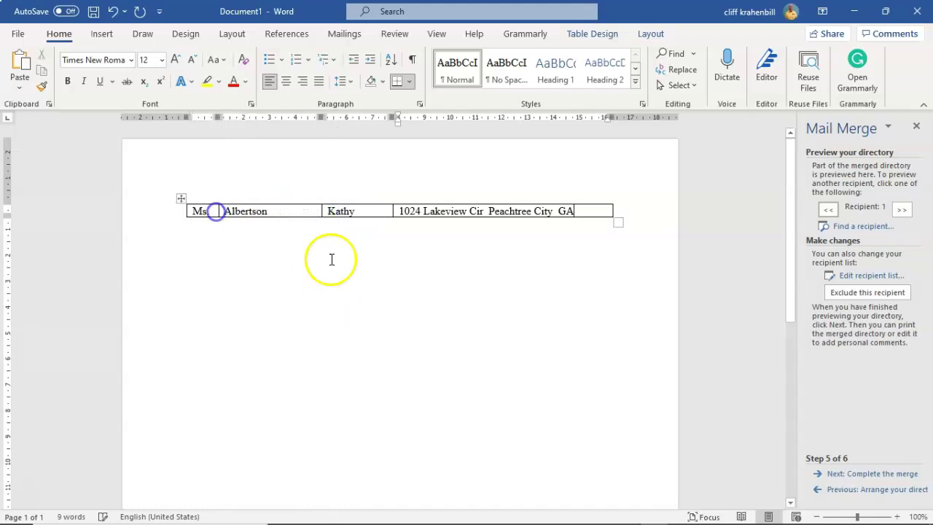
pyautogui.moveTo(321, 211); pyautogui.dragTo(290, 211)
pyautogui.moveTo(393, 211); pyautogui.dragTo(342, 212)
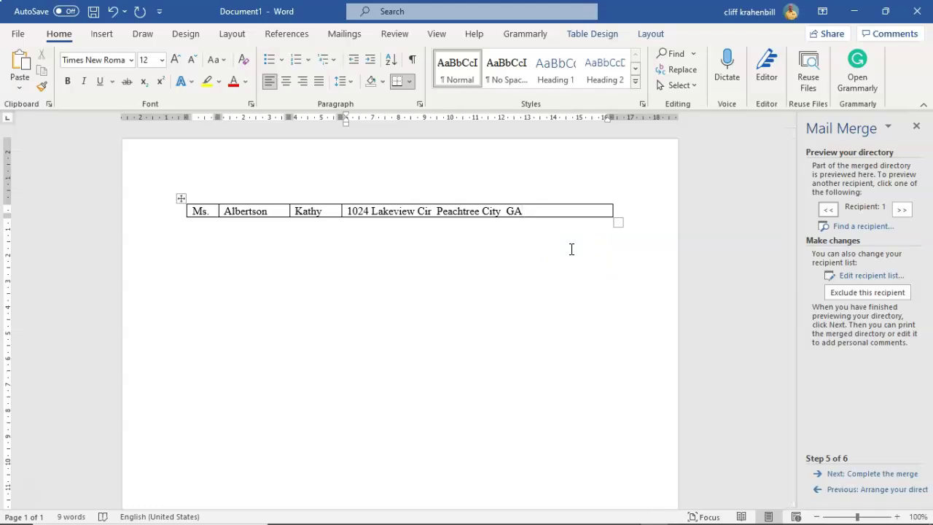
pyautogui.moveTo(594, 215); pyautogui.dragTo(539, 211)
pyautogui.click(528, 210)
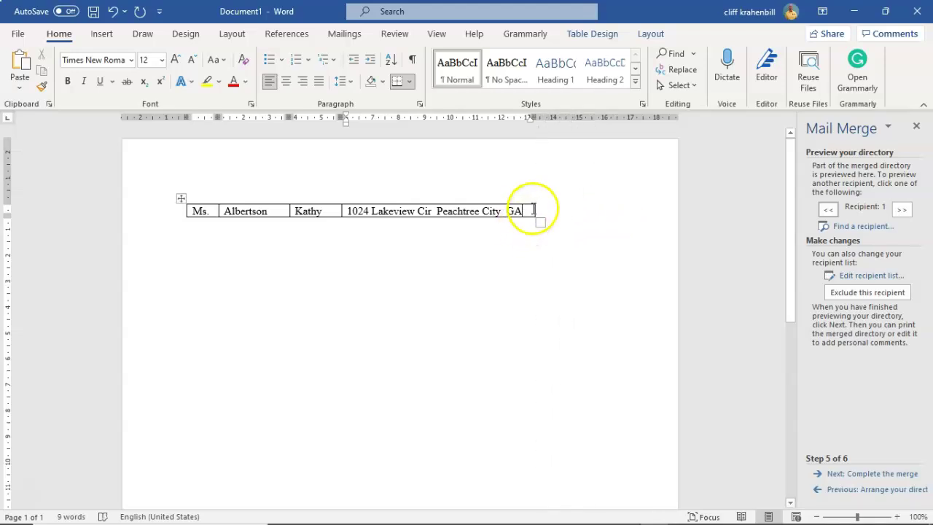
pyautogui.rightClick(528, 211)
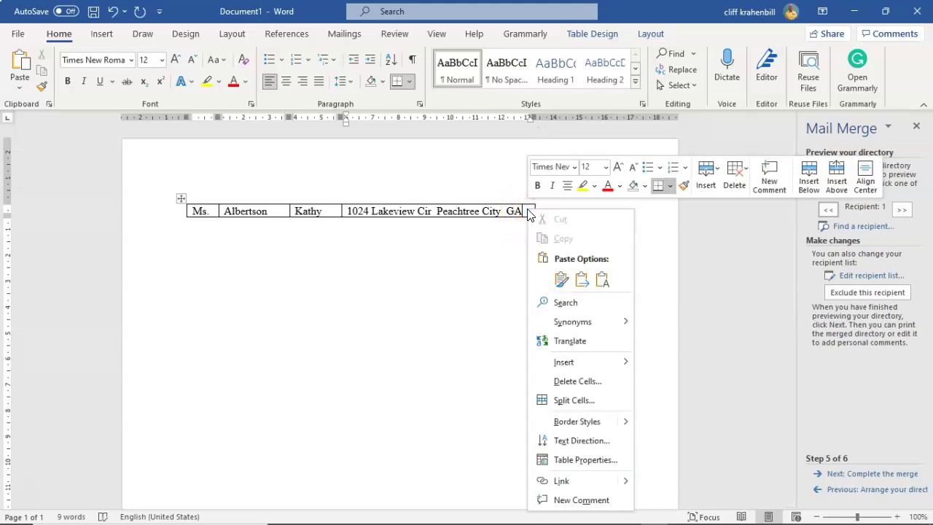
pyautogui.click(631, 364)
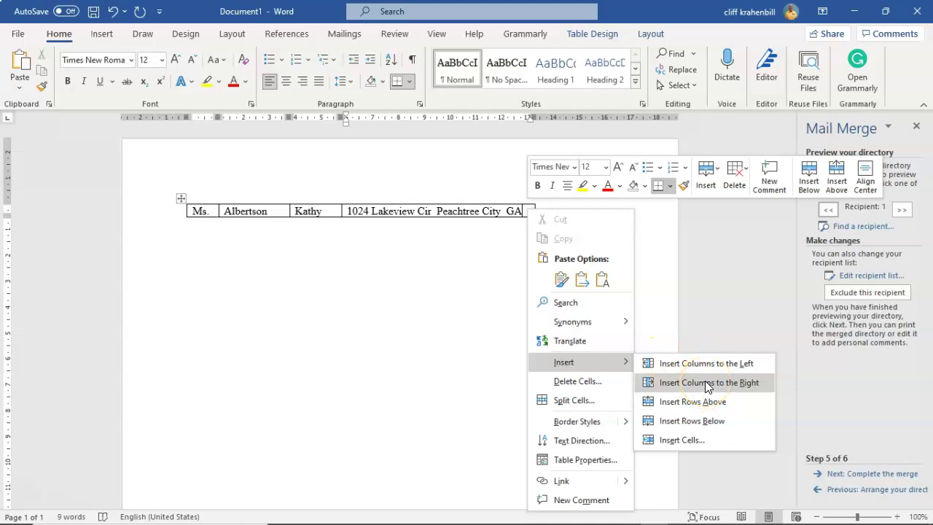
pyautogui.click(456, 362)
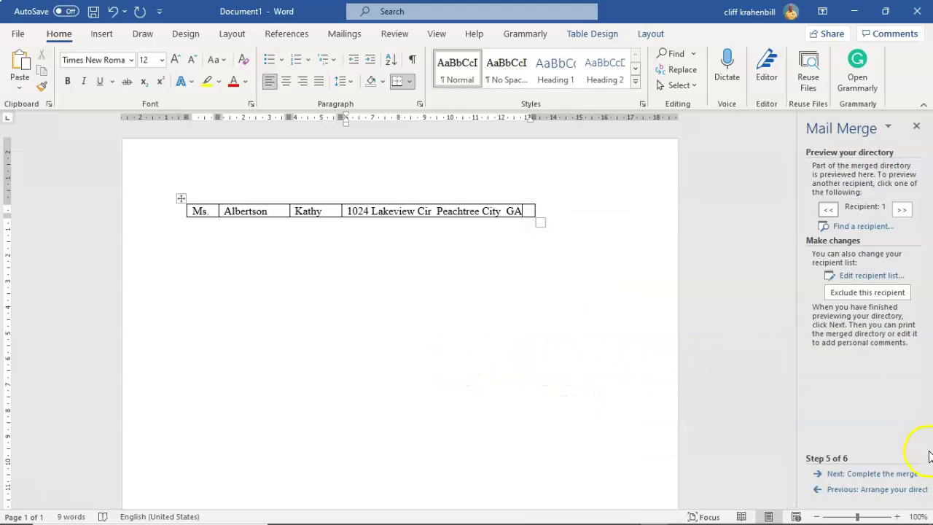
# Complete the mail merge and output the directory to a new document
pyautogui.click(852, 494)
pyautogui.click(861, 475)
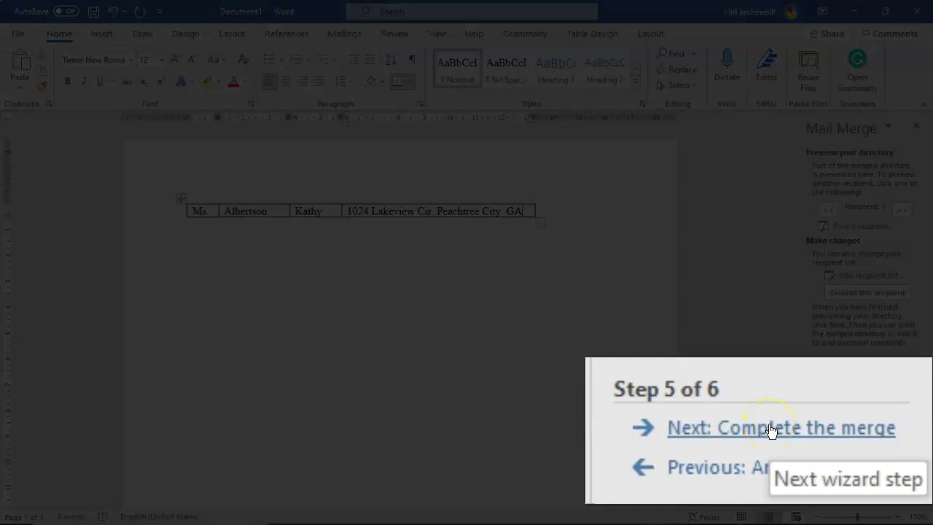
pyautogui.click(770, 429)
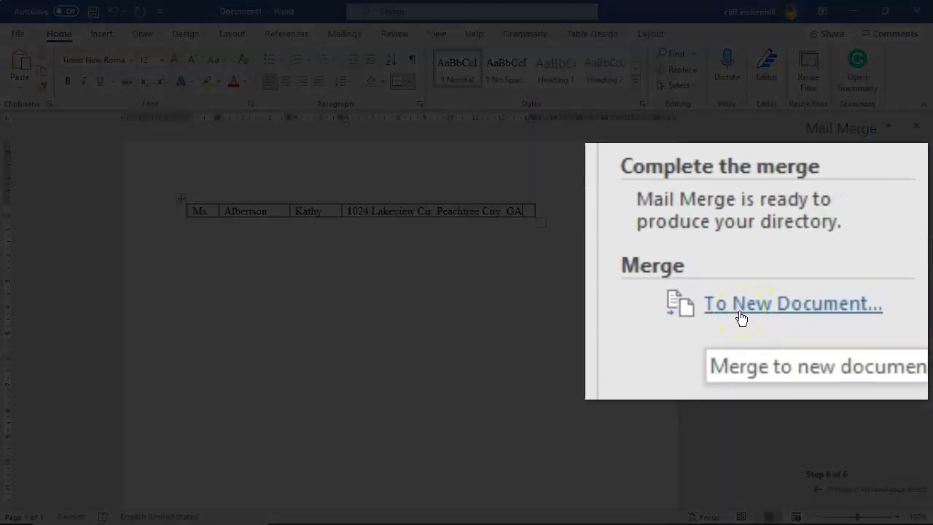
pyautogui.click(760, 309)
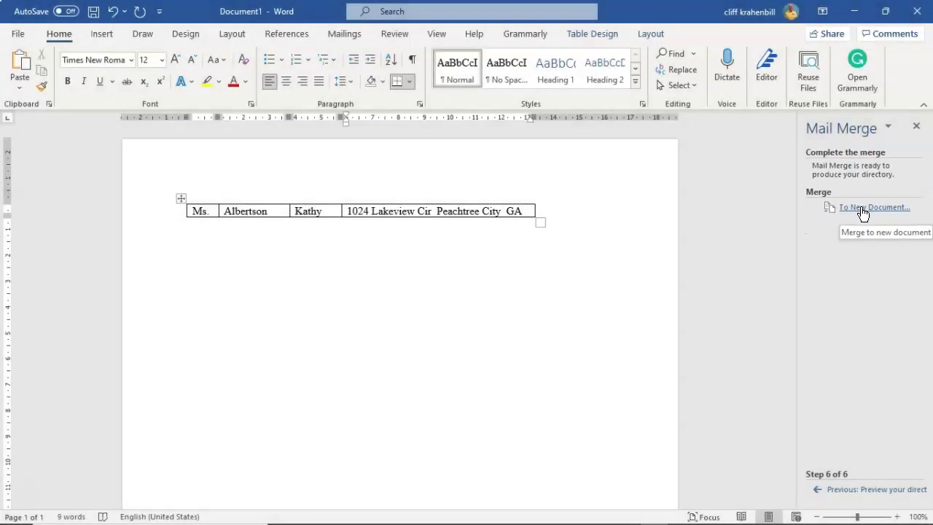
pyautogui.click(862, 211)
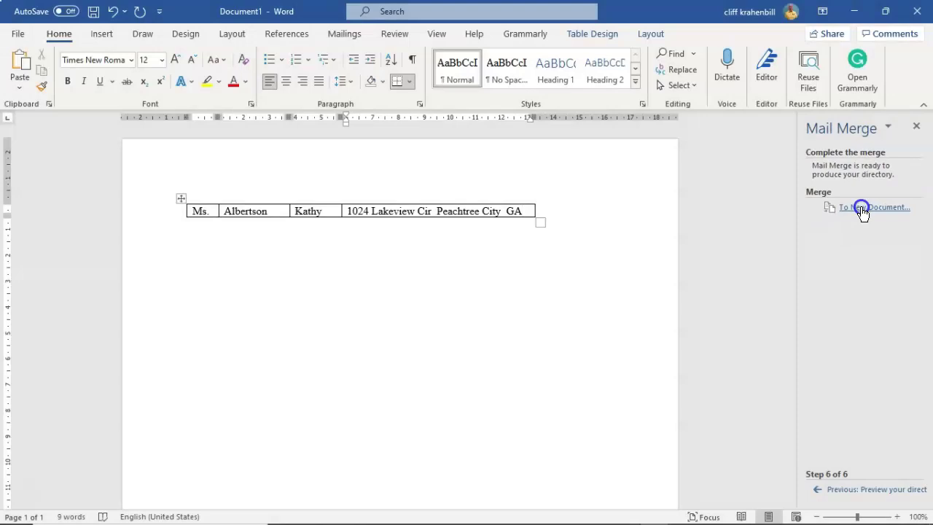
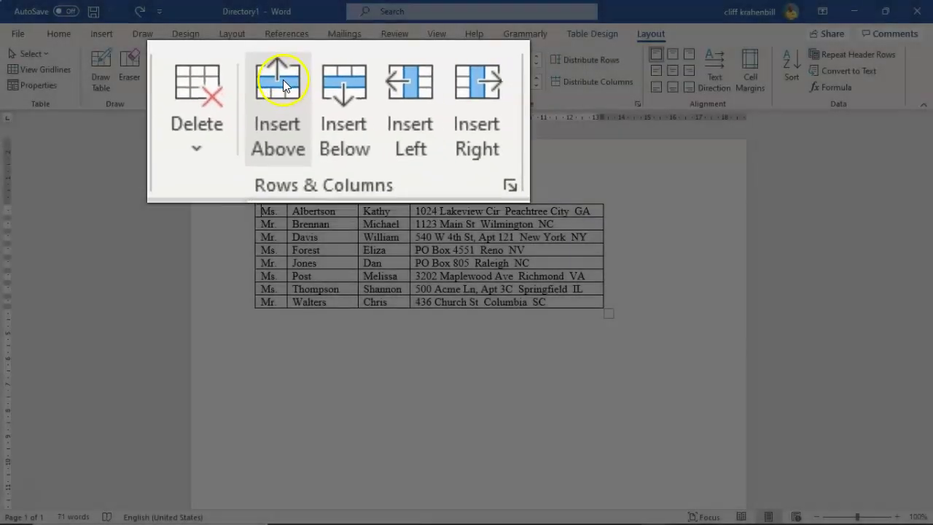
# Insert a row above the first record and enter the headings Title, Last Name and First Name in its first three cells
pyautogui.click(203, 58)
pyautogui.click(31, 490)
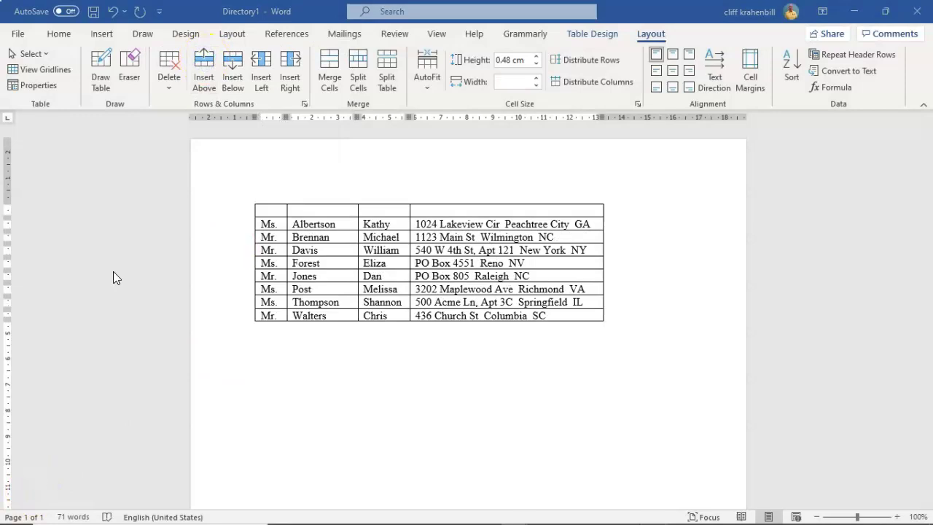
pyautogui.click(270, 211)
pyautogui.click(270, 211)
pyautogui.write('Title')
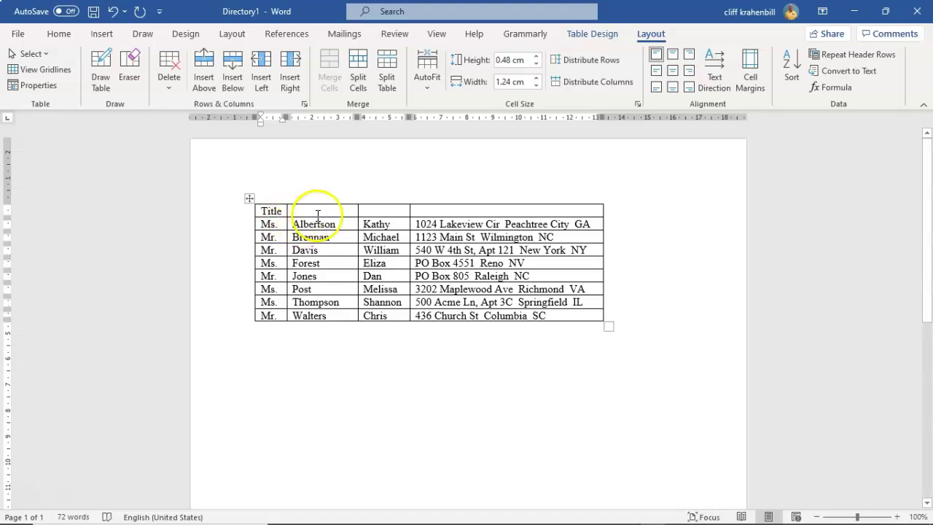
pyautogui.click(309, 210)
pyautogui.write('Last Name')
pyautogui.click(372, 211)
pyautogui.write('First Name')
# Widen the First Name and address columns to fit their contents and enter the heading "Address City State" in the fourth column
pyautogui.moveTo(409, 217); pyautogui.dragTo(421, 217)
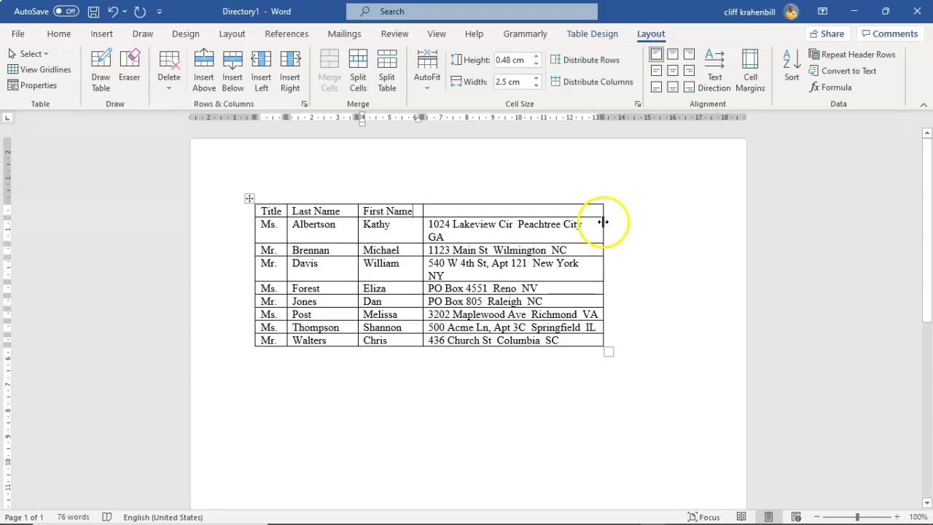
pyautogui.moveTo(603, 221); pyautogui.dragTo(611, 222)
pyautogui.click(441, 211)
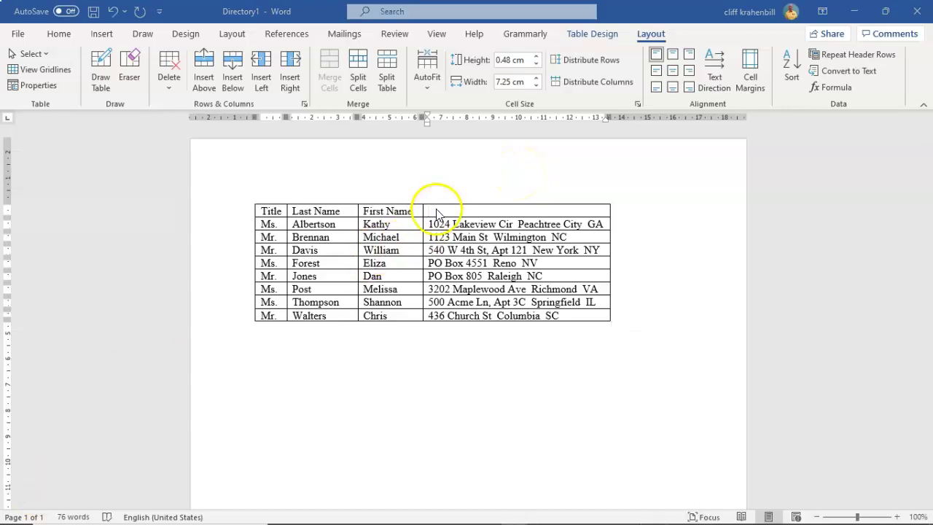
pyautogui.write('Address')
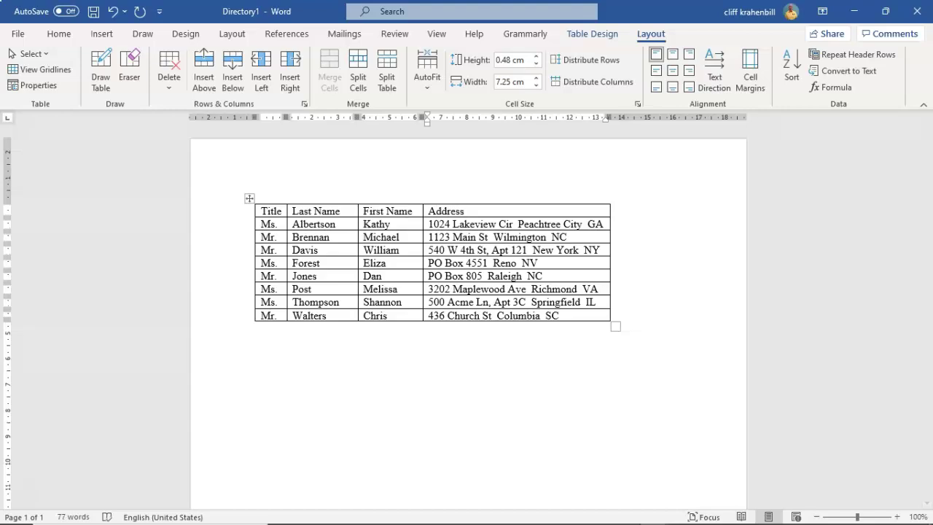
pyautogui.write(' City State')
# Shade the table's header row dark blue and set its text color to white
pyautogui.click(255, 217)
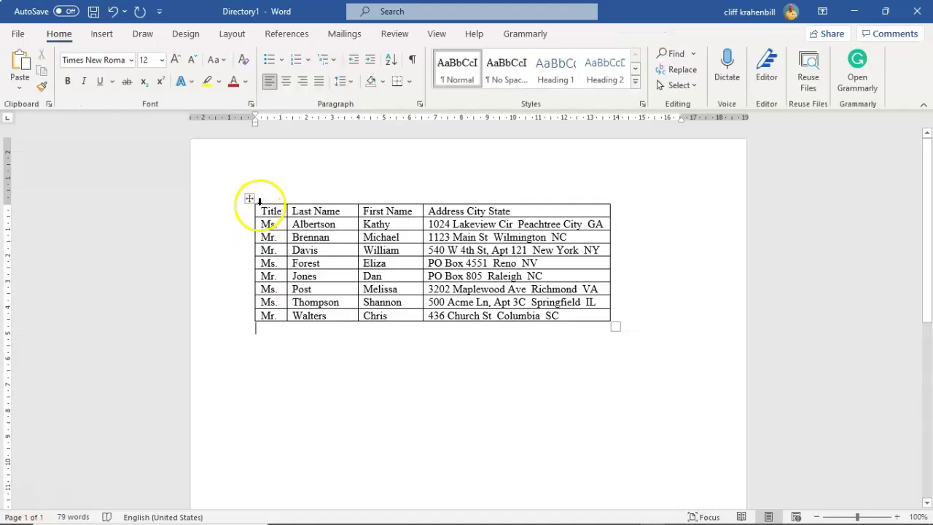
pyautogui.moveTo(262, 210); pyautogui.dragTo(515, 208)
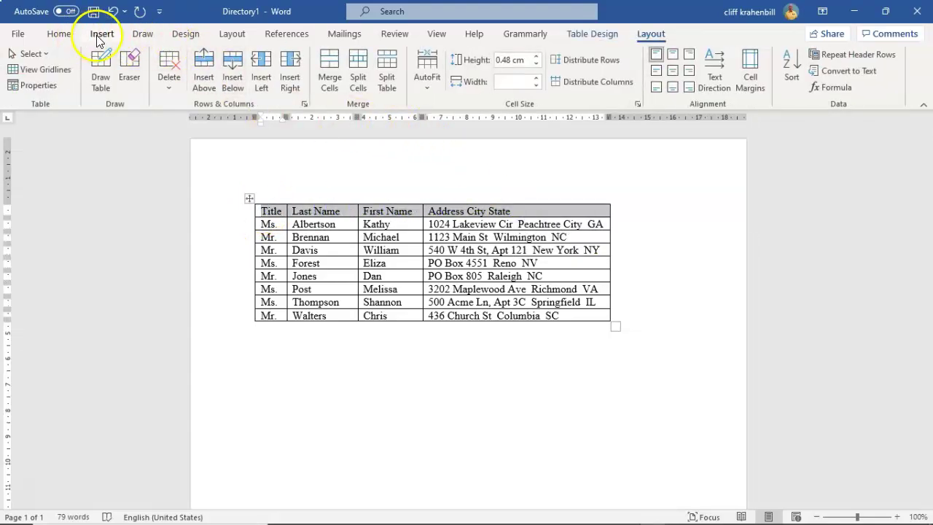
pyautogui.click(60, 33)
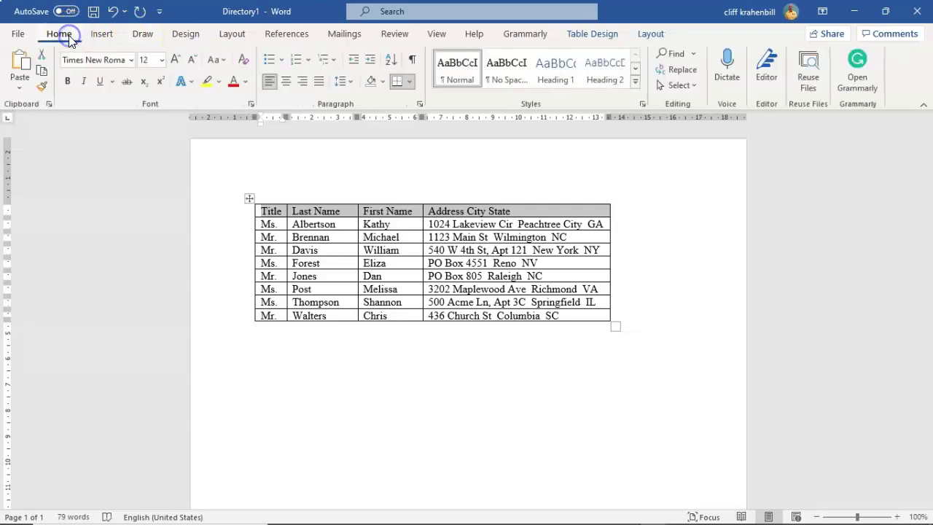
pyautogui.click(383, 80)
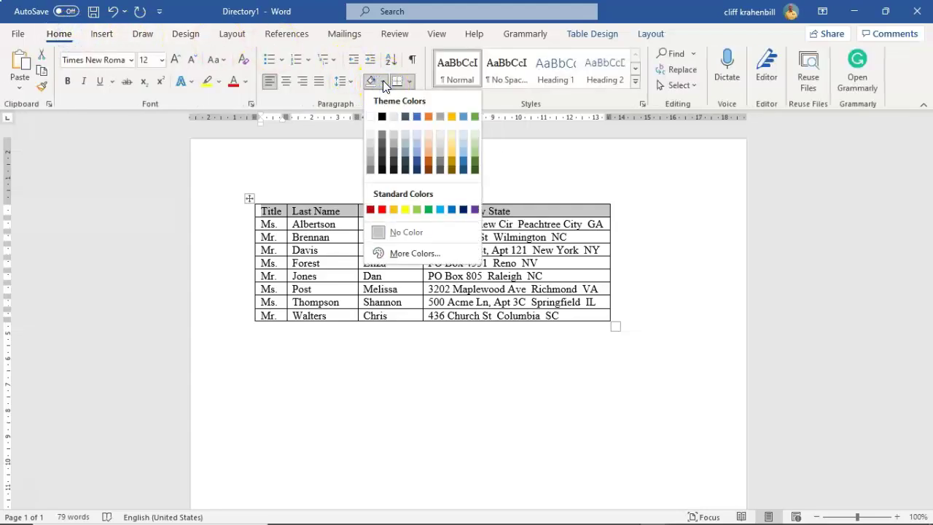
pyautogui.click(416, 159)
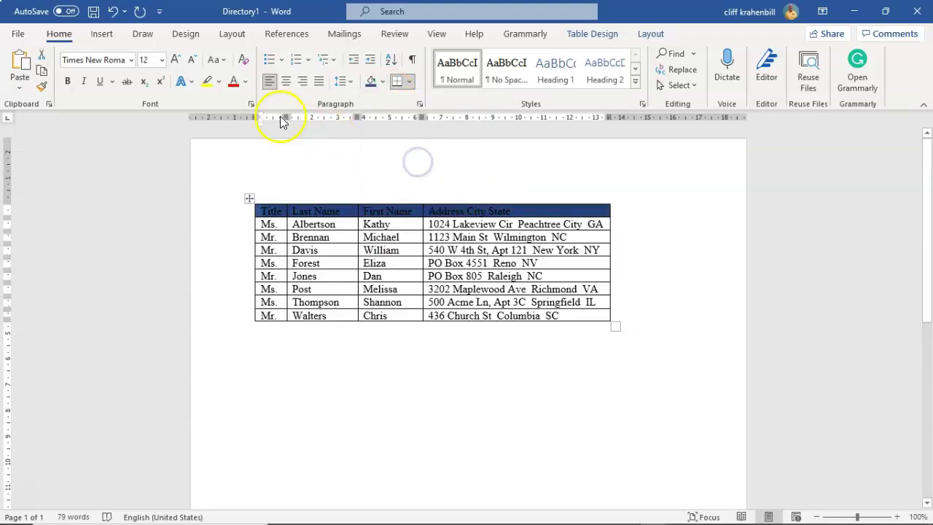
pyautogui.click(245, 82)
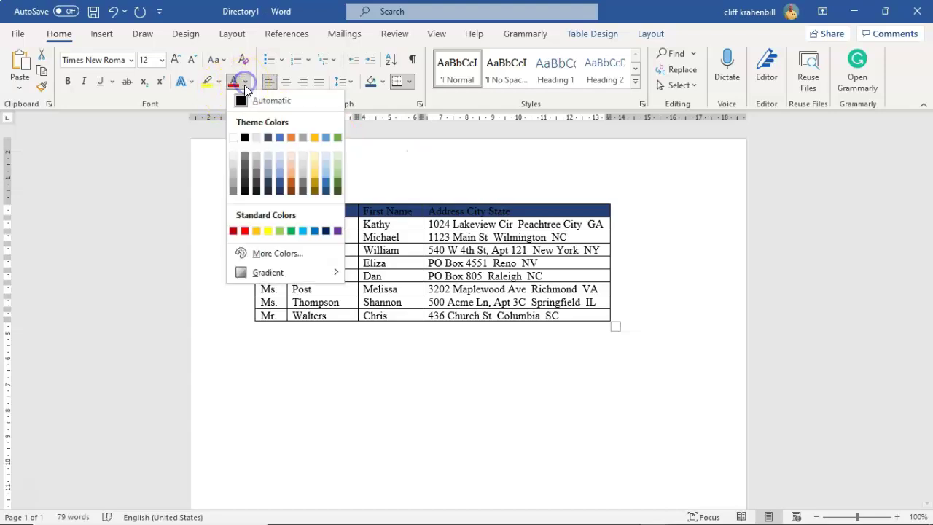
pyautogui.click(233, 137)
pyautogui.click(281, 450)
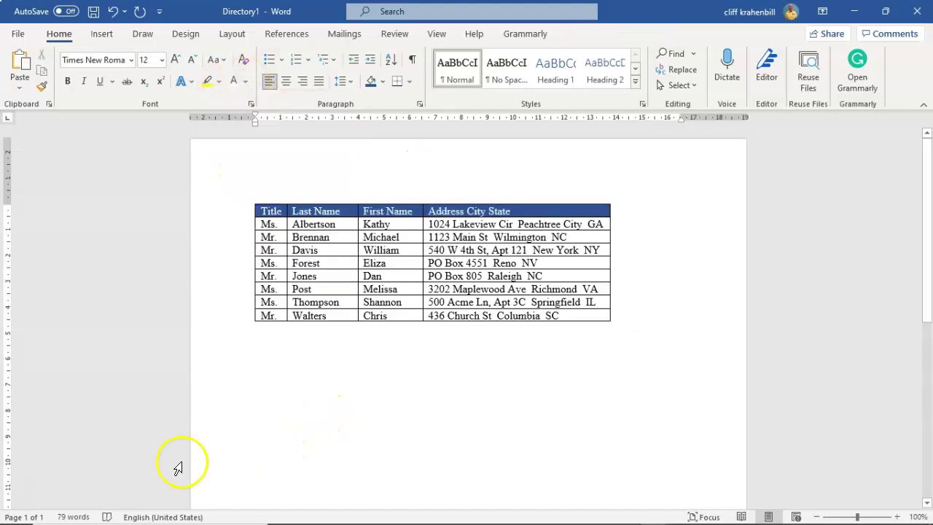
# Move the table down to leave space above it and enter the title "Recipient Mailing List" there
pyautogui.hotkey('alt', 'm')
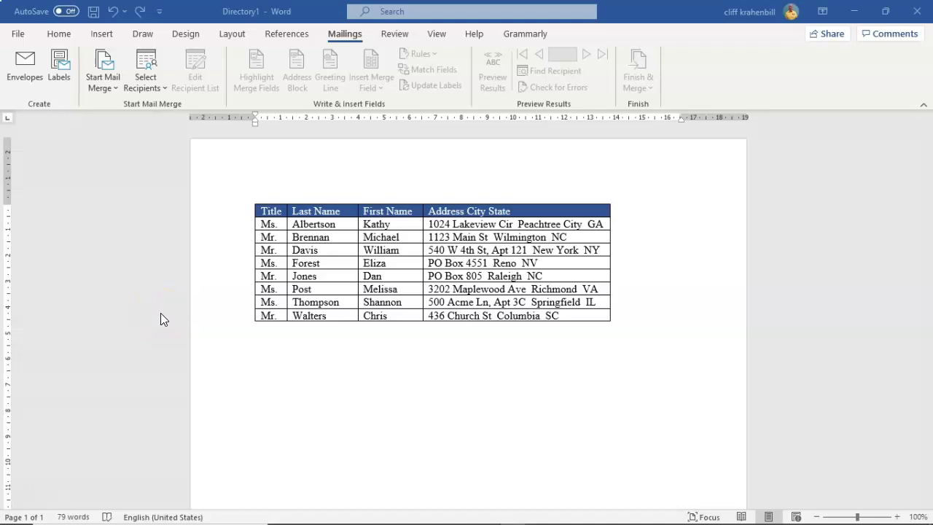
pyautogui.moveTo(246, 199); pyautogui.dragTo(246, 223)
pyautogui.click(263, 207)
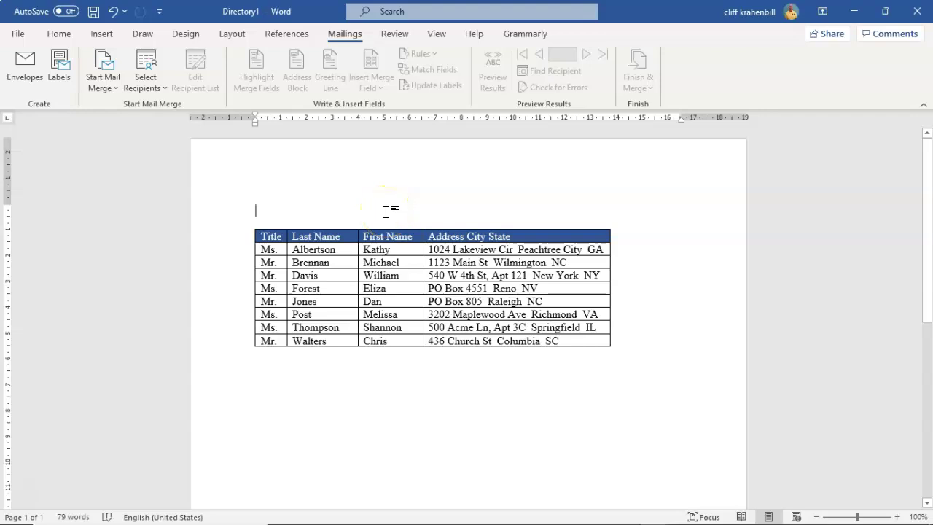
pyautogui.write('Recipient Mailing List')
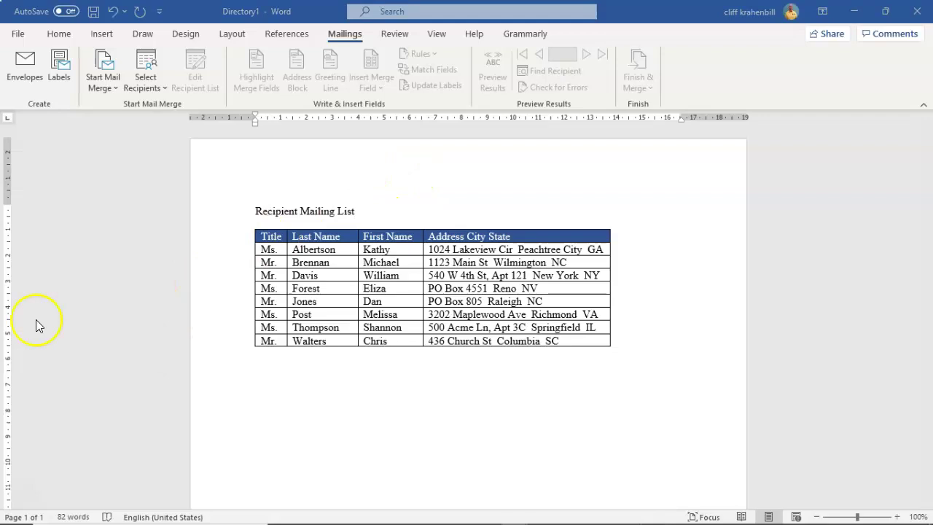